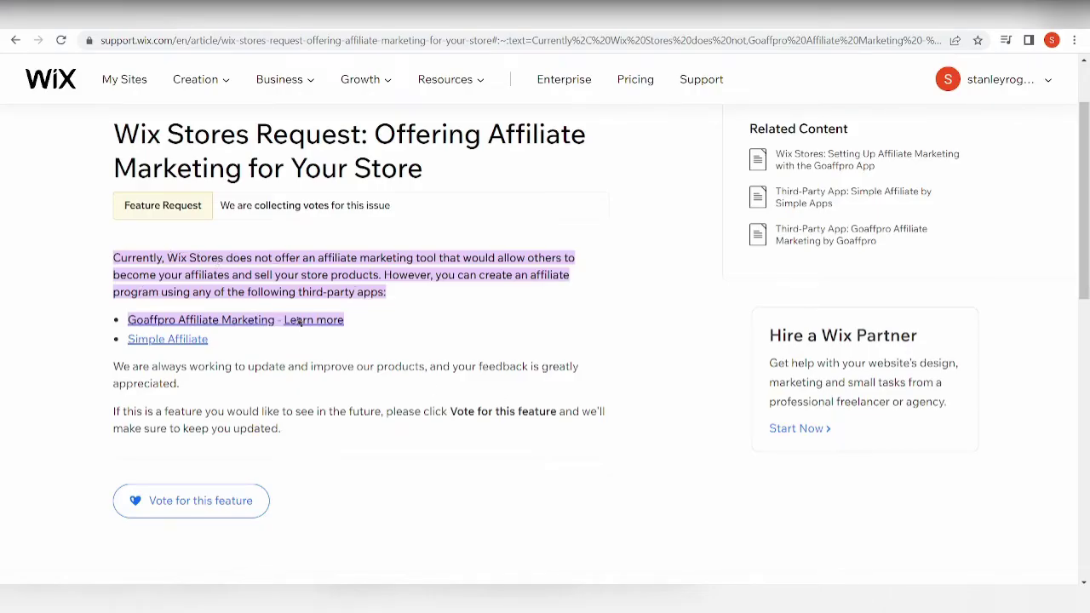
Browse the Digistore24 homepage, zooming the page out to see more of it.
scroll(304, 288, up, 2)
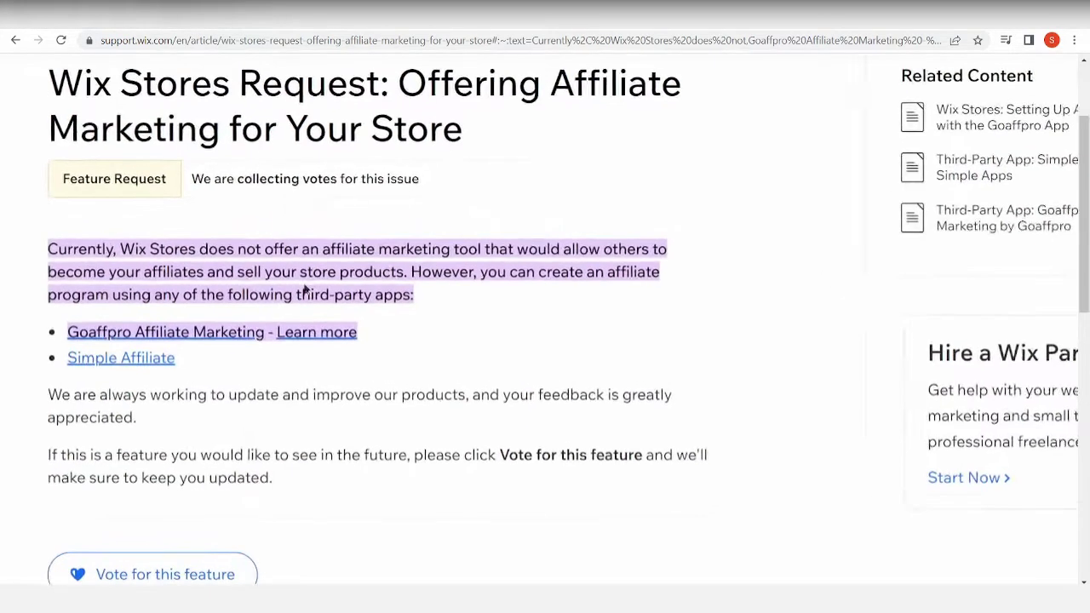
scroll(306, 286, left, 1)
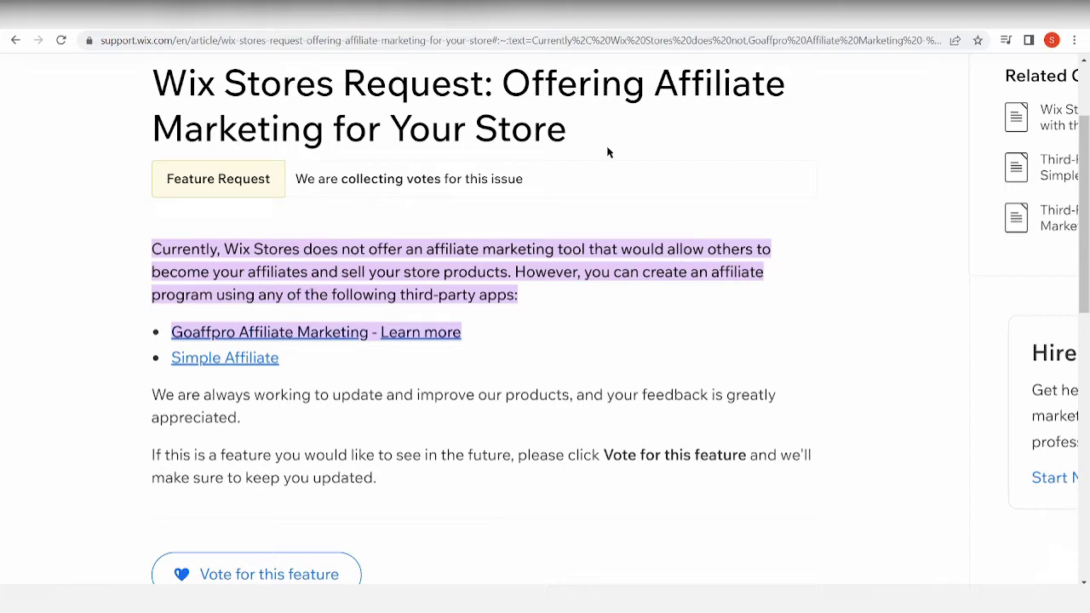
scroll(526, 375, down, 2)
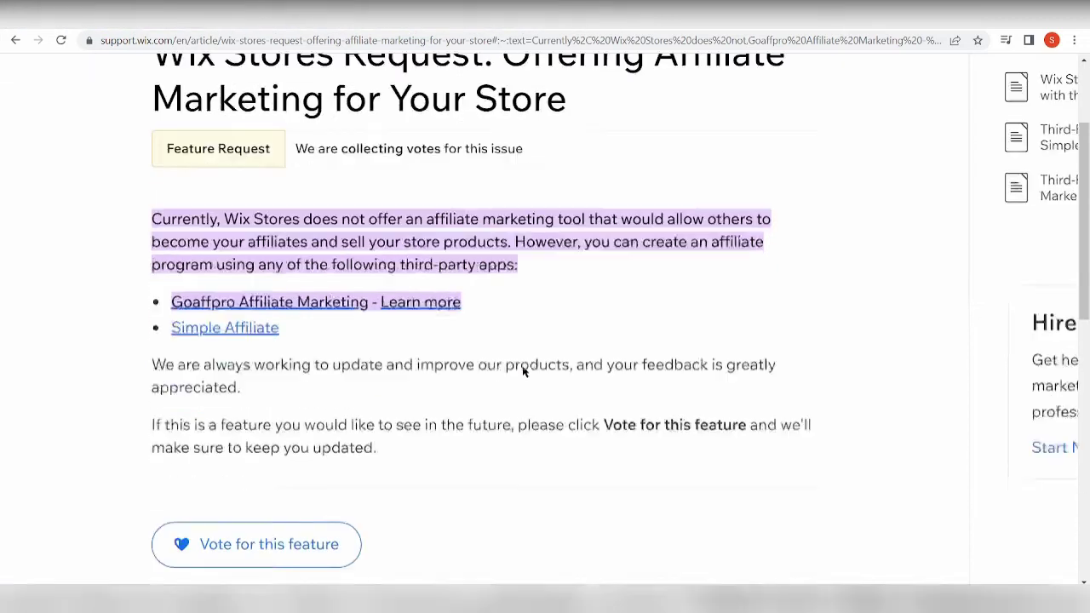
key(ctrl+minus)
key(ctrl+minus)
key(ctrl+minus)
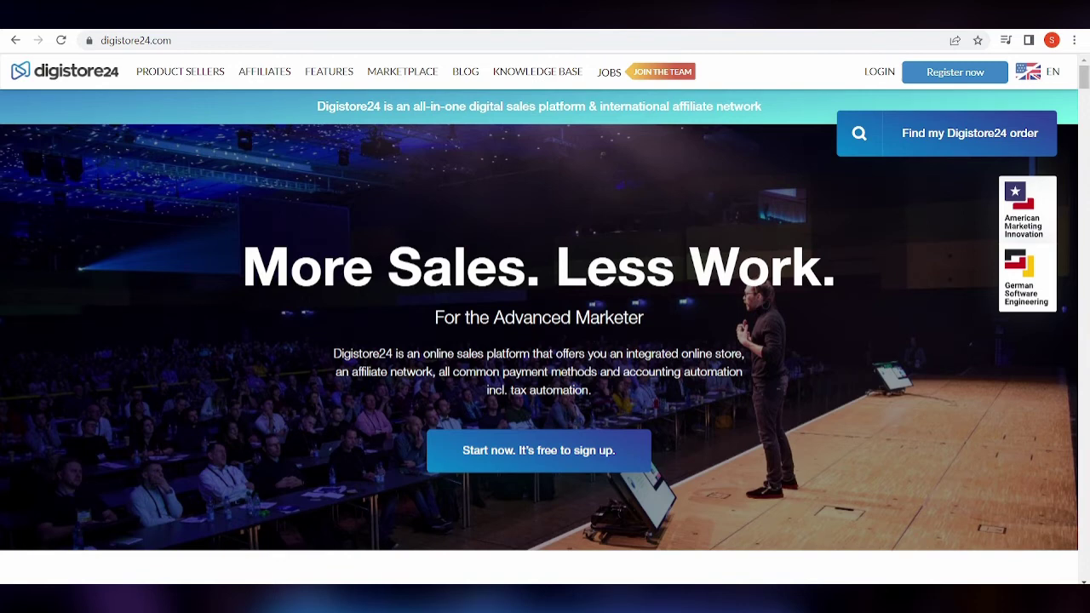
scroll(304, 375, down, 3)
scroll(306, 481, up, 3)
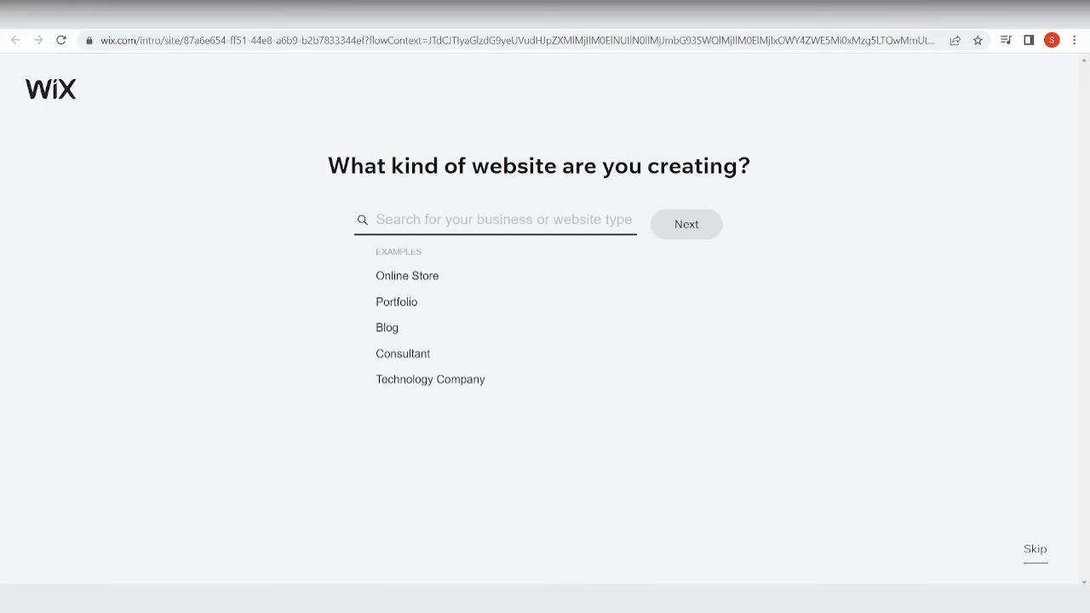
Search Google for 'affiliate marketing websites examples' and open the eBiz Facts '37 Affiliate Marketing Website Examples' result.
key(ctrl+t)
text(affili)
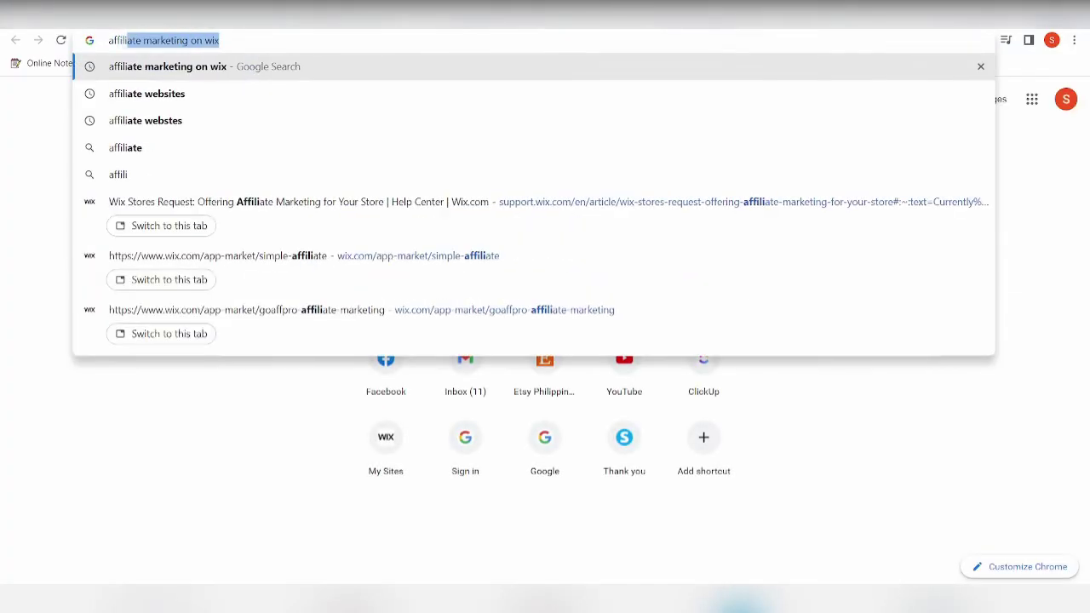
text(ate marketing webis)
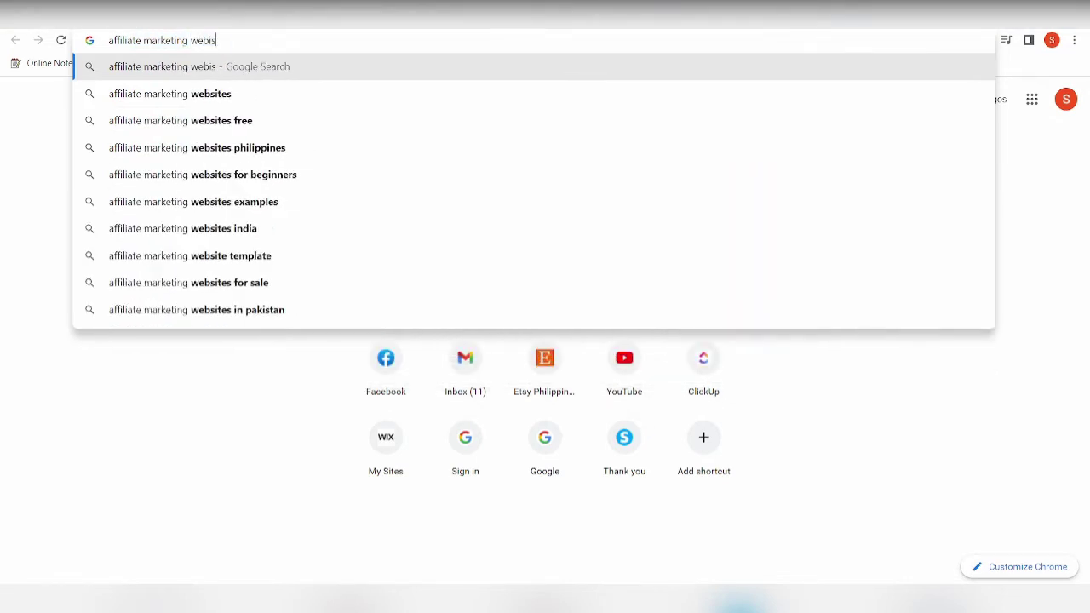
key(BackSpace)
text(sites examples)
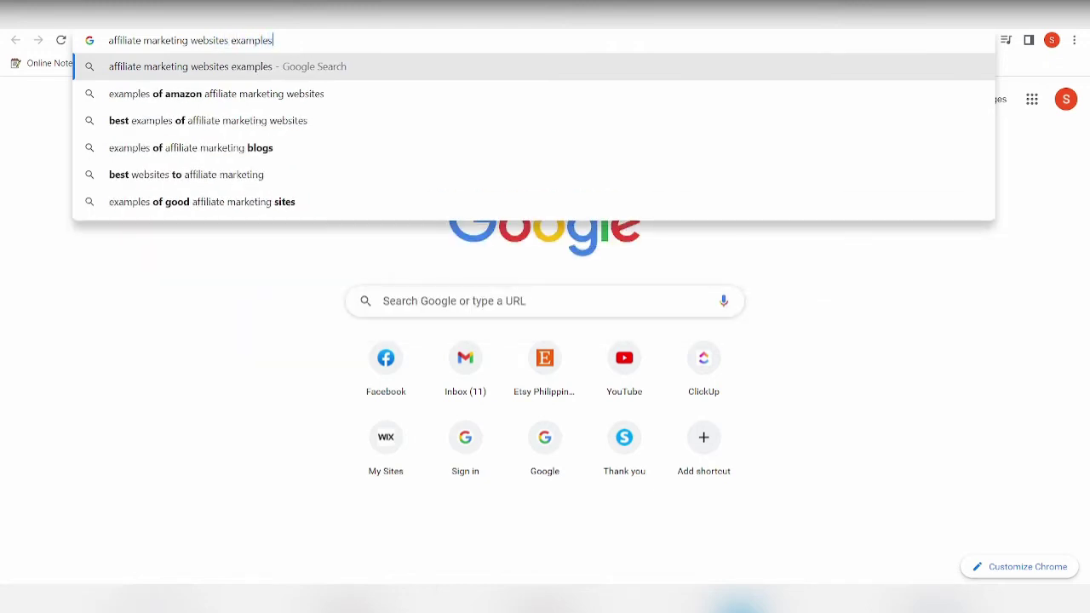
key(Return)
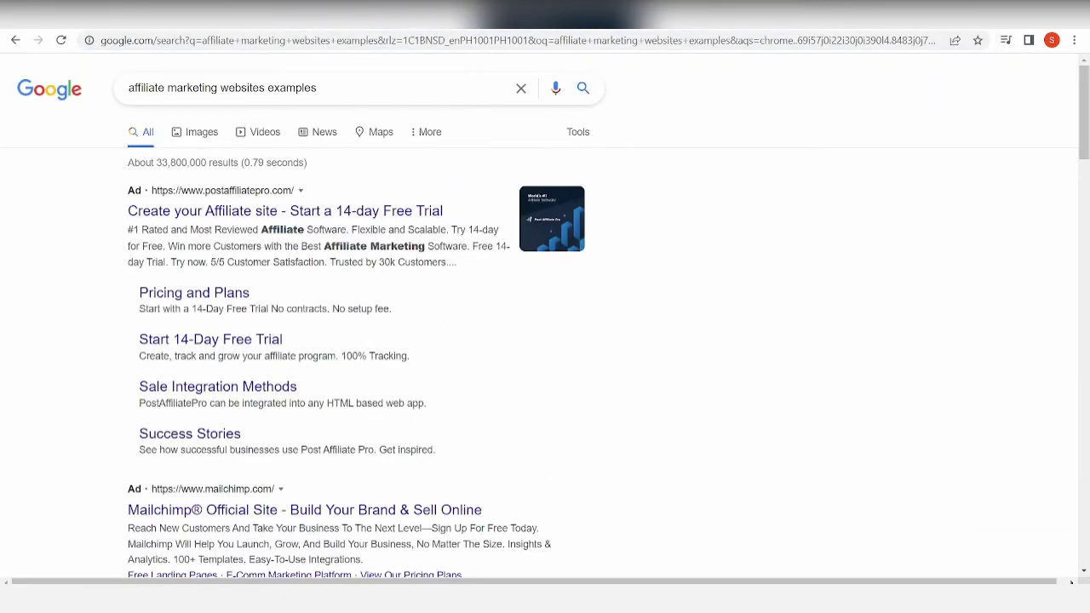
scroll(447, 474, down, 8)
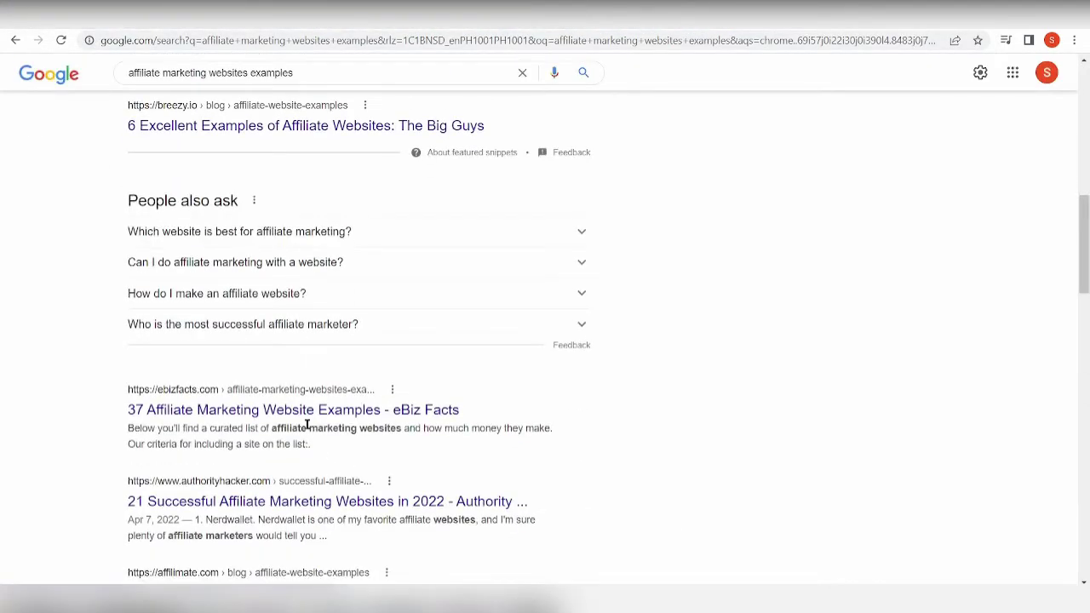
click(305, 421)
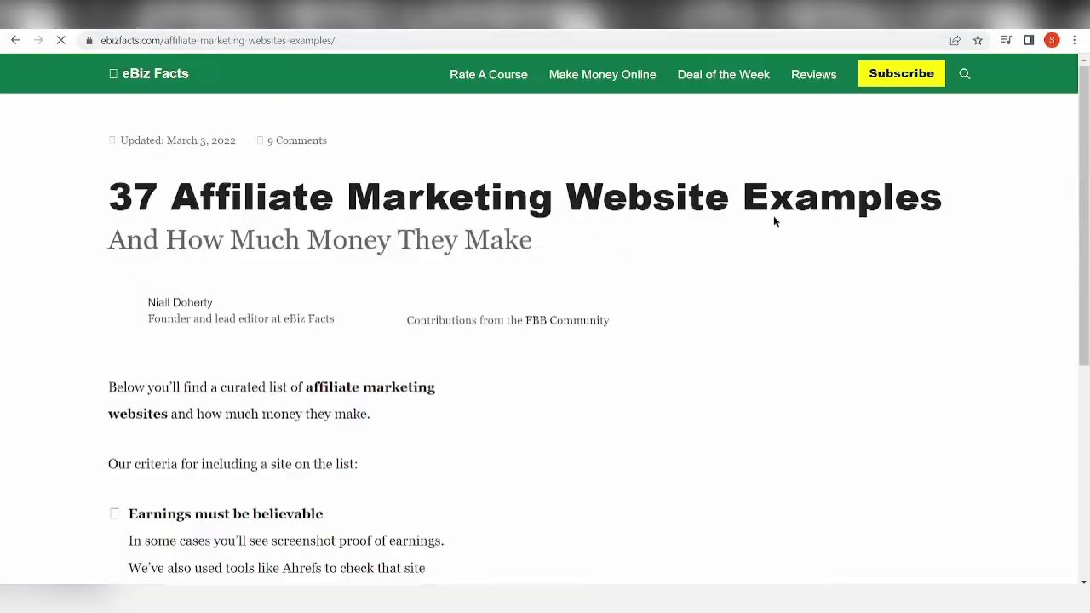
Scroll to the Hunting Gear Deals example ($7,500/month) and dismiss the Free Cheat Sheets popup.
scroll(584, 343, down, 5)
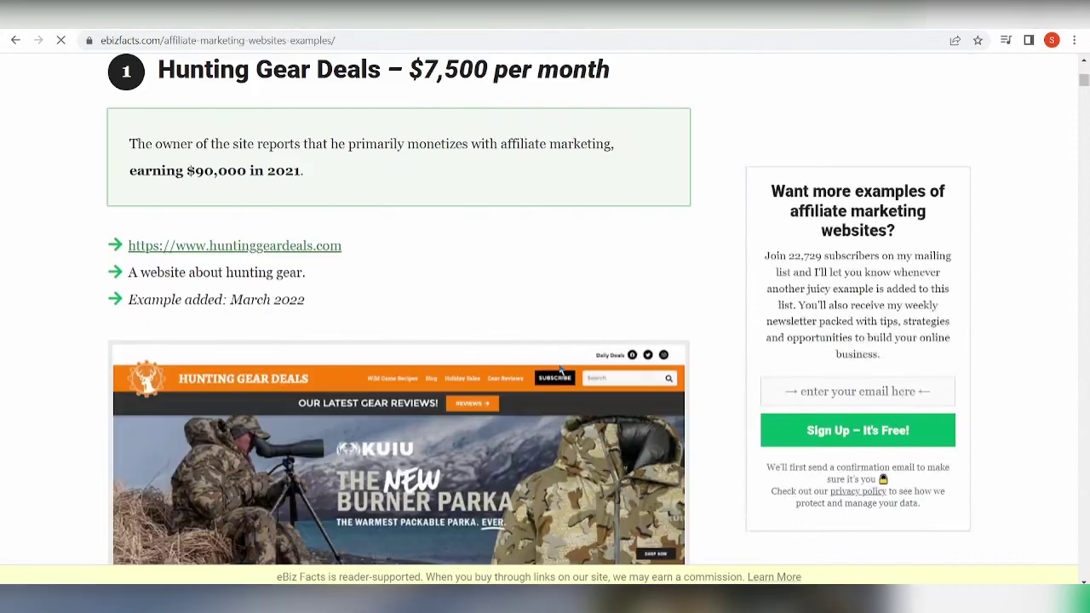
scroll(560, 370, down, 3)
scroll(549, 409, up, 4)
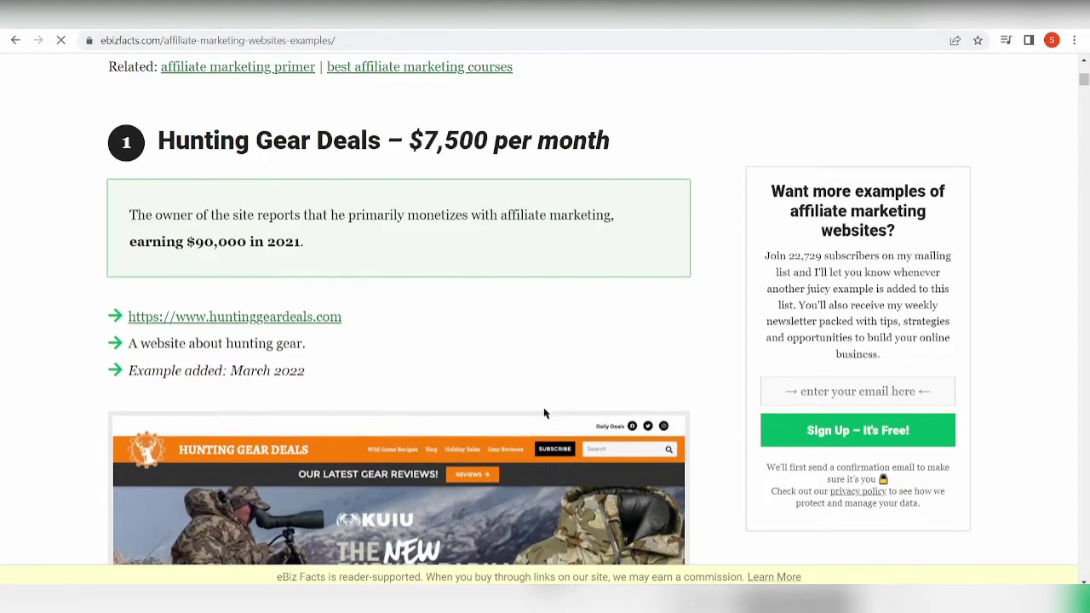
scroll(547, 414, down, 3)
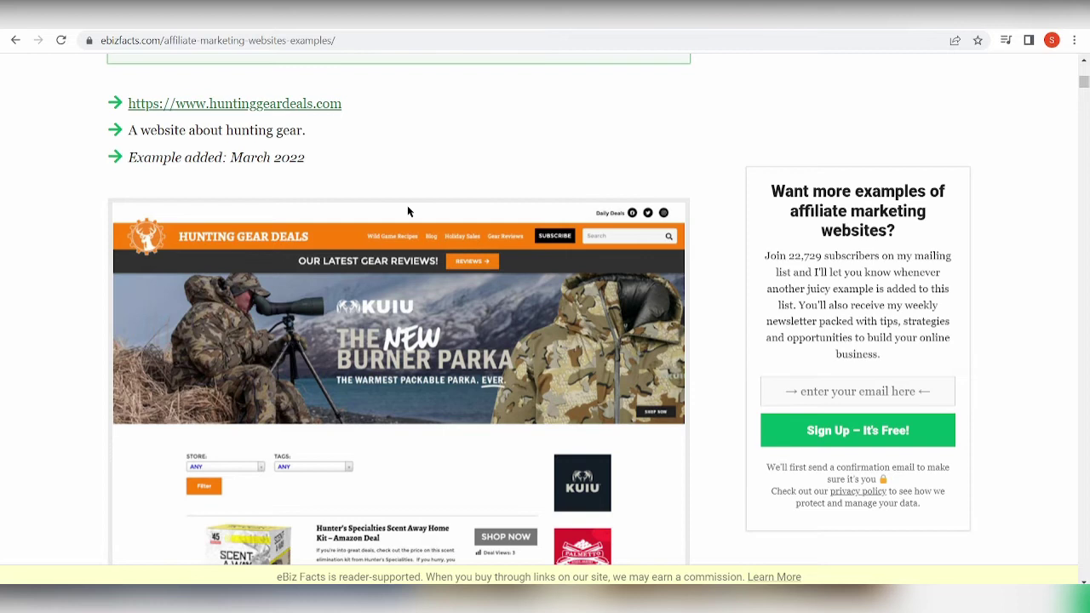
scroll(406, 205, down, 2)
scroll(407, 207, up, 4)
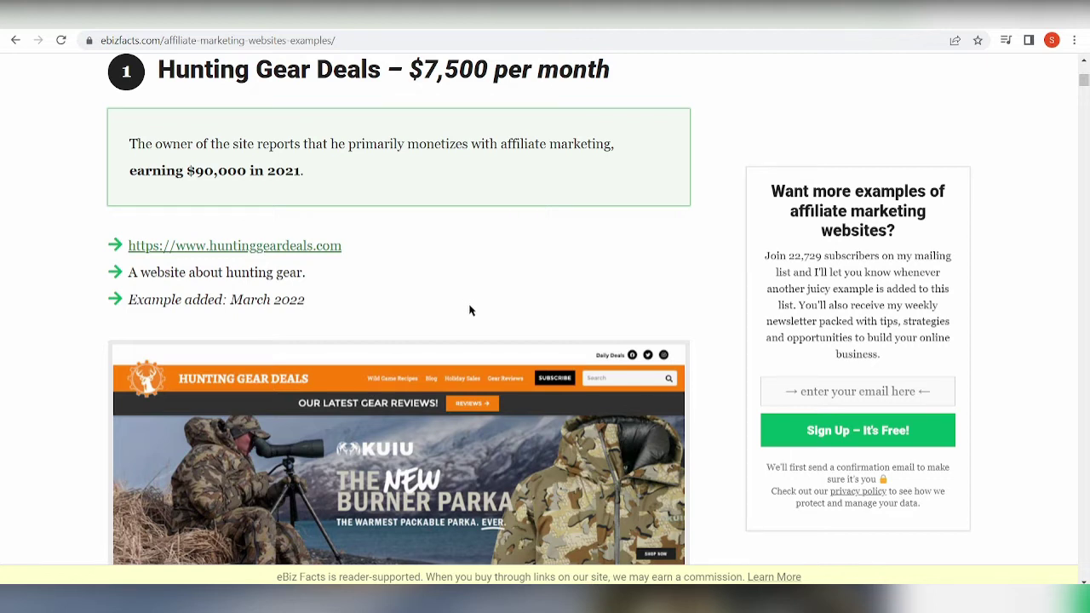
scroll(481, 311, down, 1)
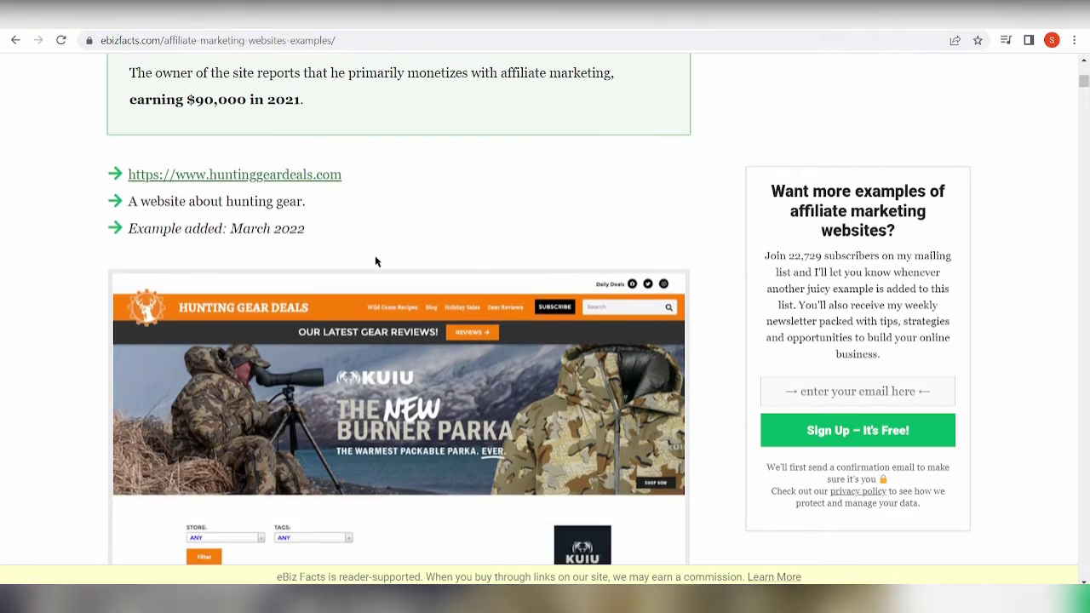
scroll(391, 268, up, 1)
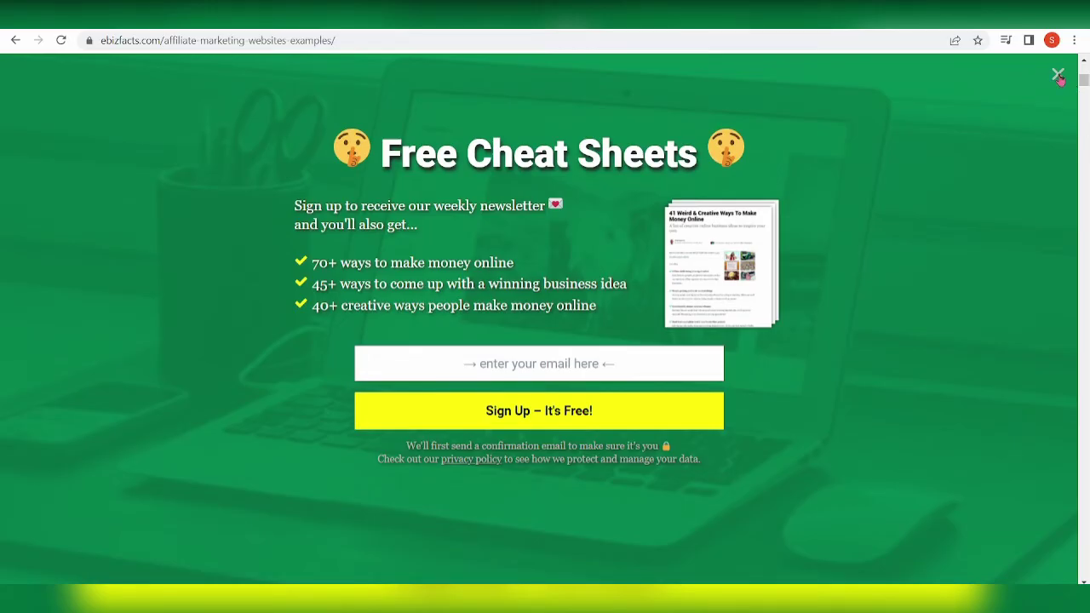
click(1057, 74)
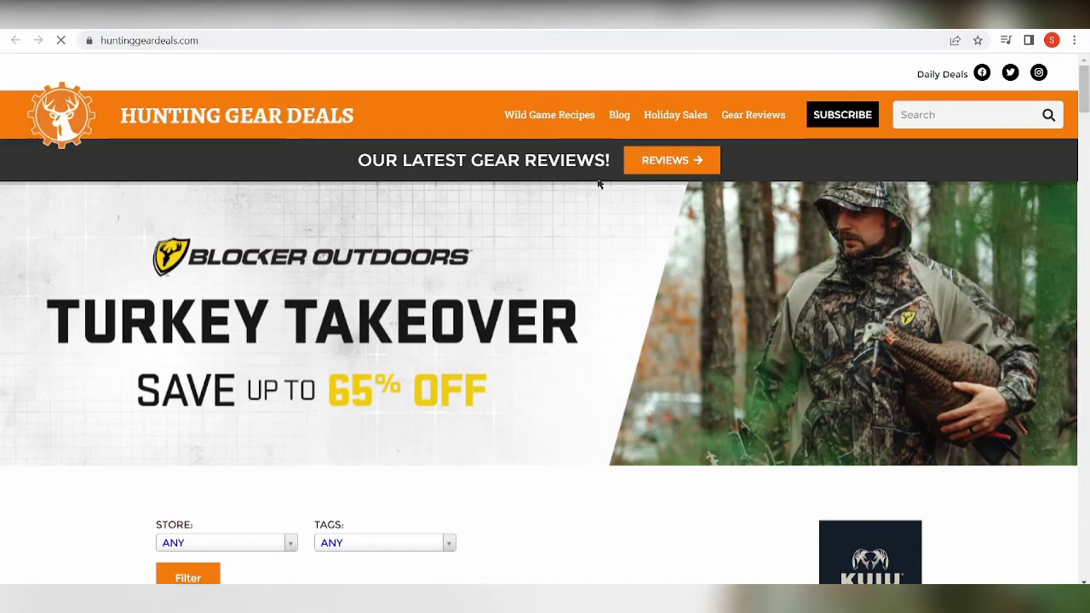
Scroll the Hunting Gear Deals homepage and close the email signup popup.
scroll(608, 179, down, 3)
scroll(608, 178, down, 3)
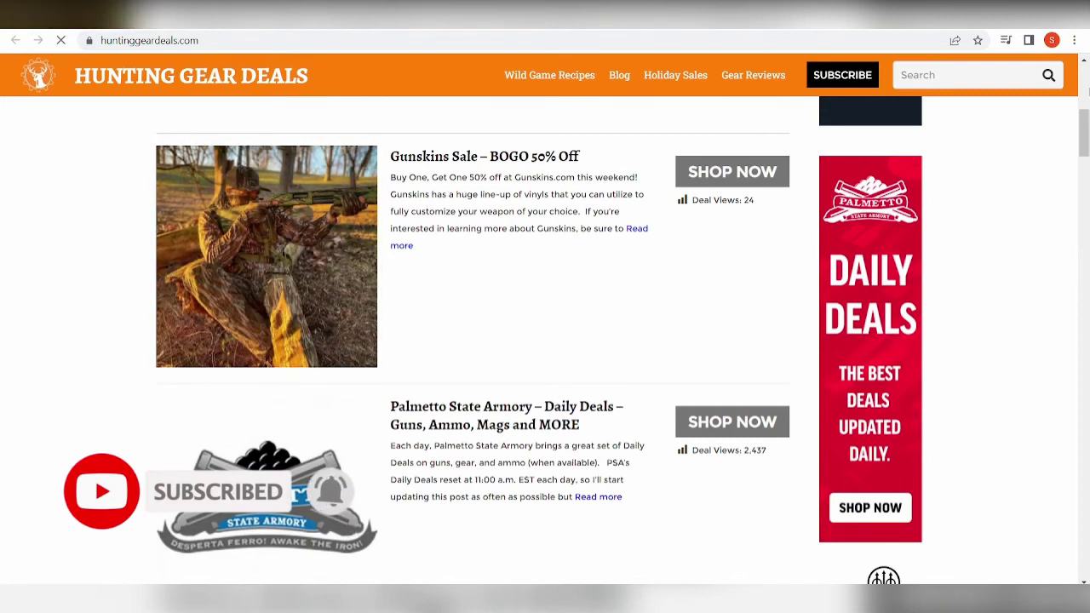
scroll(1084, 136, down, 2)
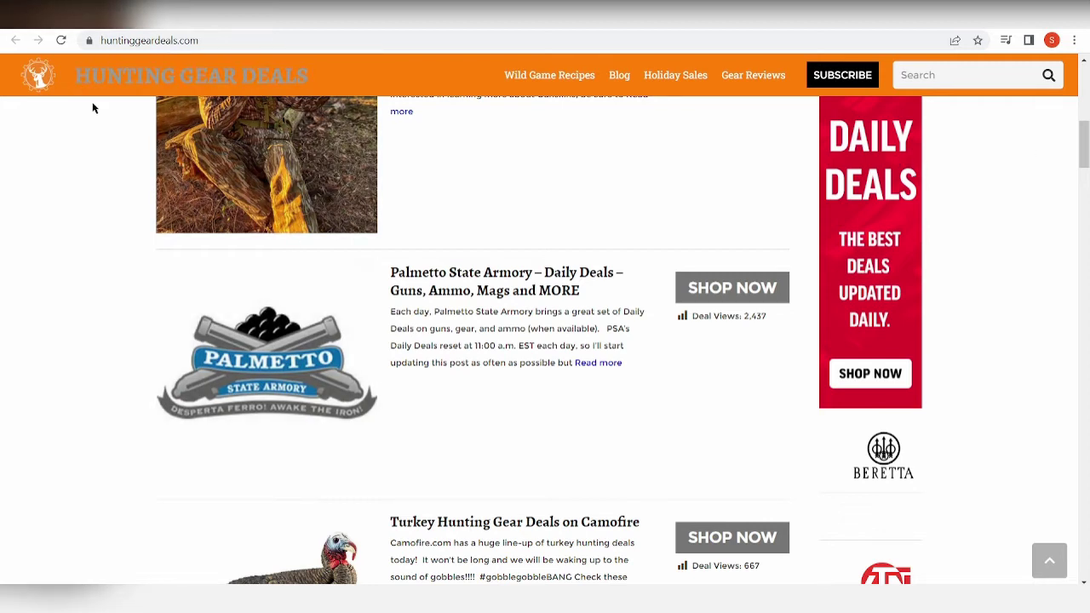
scroll(32, 348, down, 3)
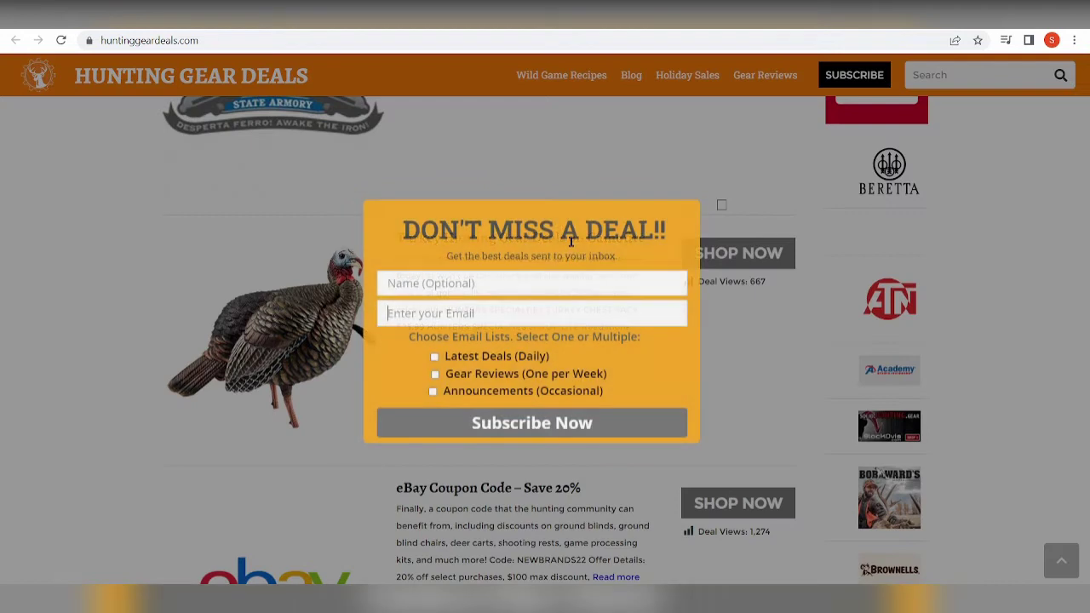
click(721, 205)
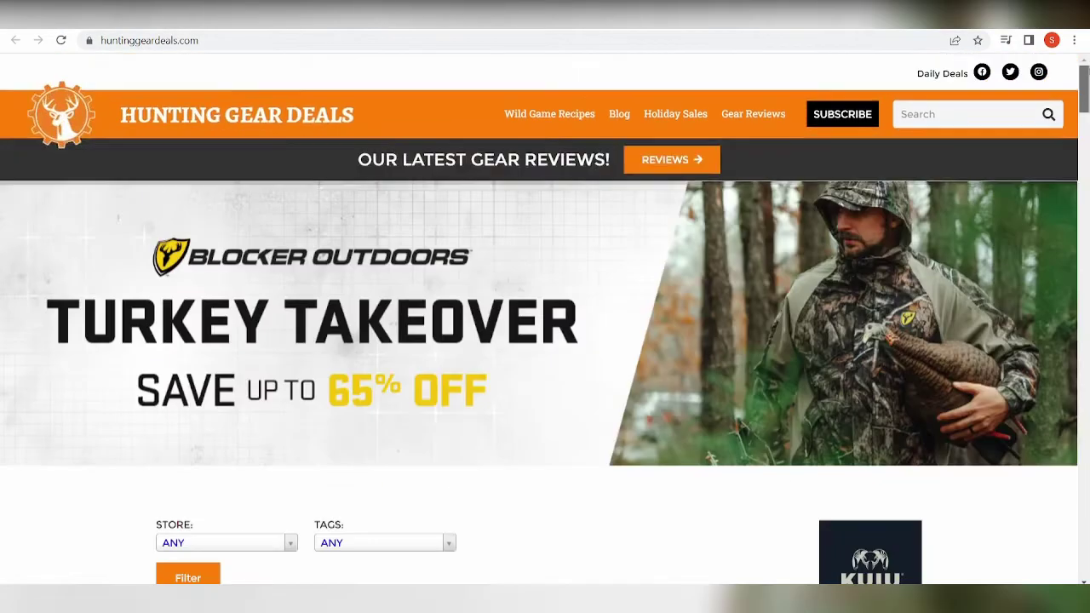
Look through the deal listings, like the eBay 20% coupon, then return to the top banner.
scroll(544, 340, down, 15)
scroll(545, 341, down, 12)
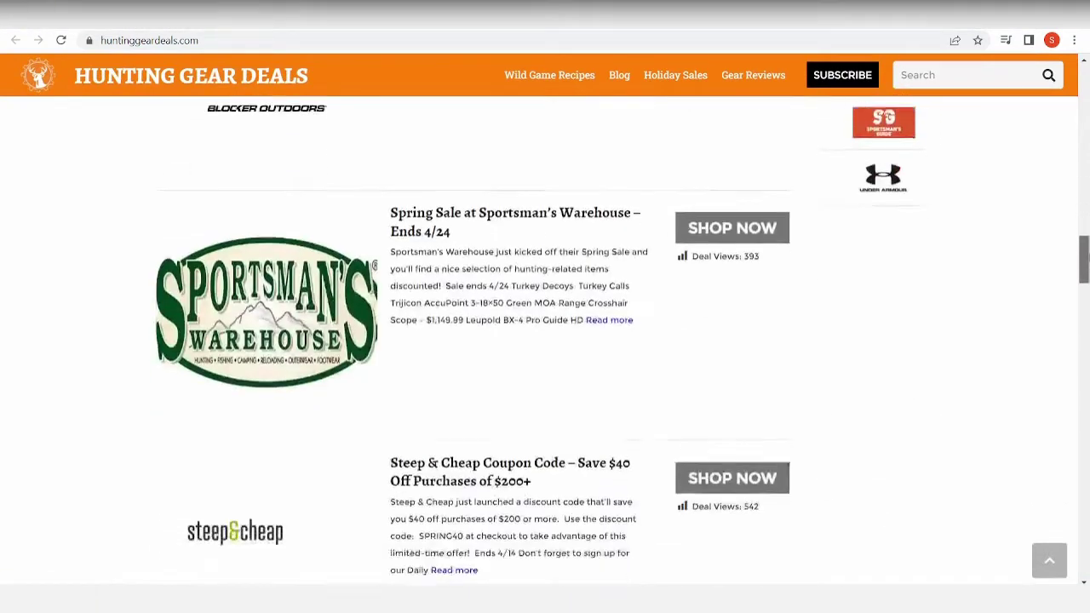
scroll(545, 340, down, 2)
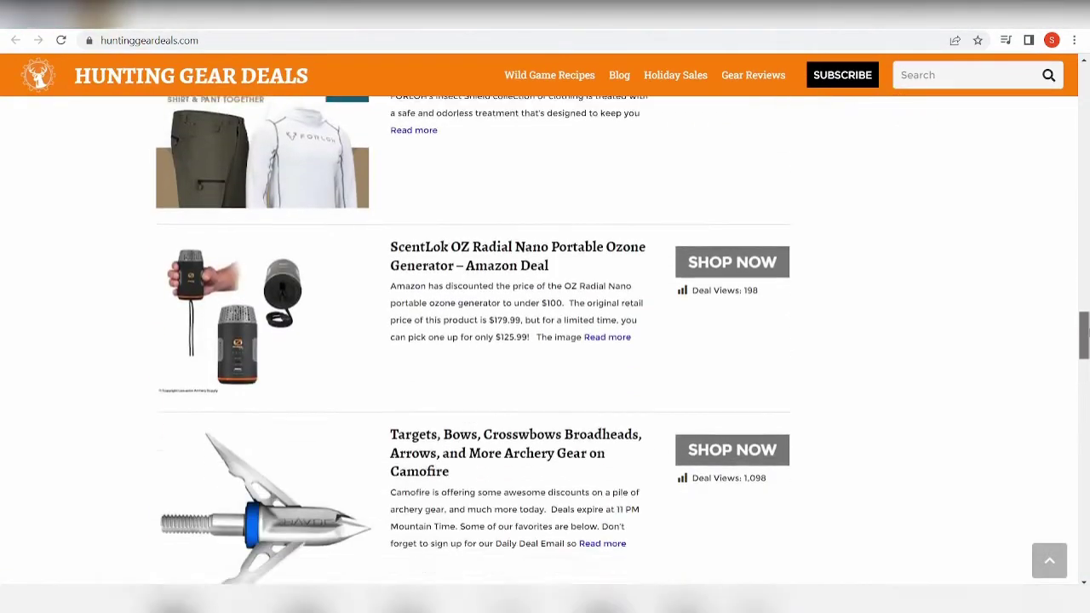
drag(1085, 336, 1071, 189)
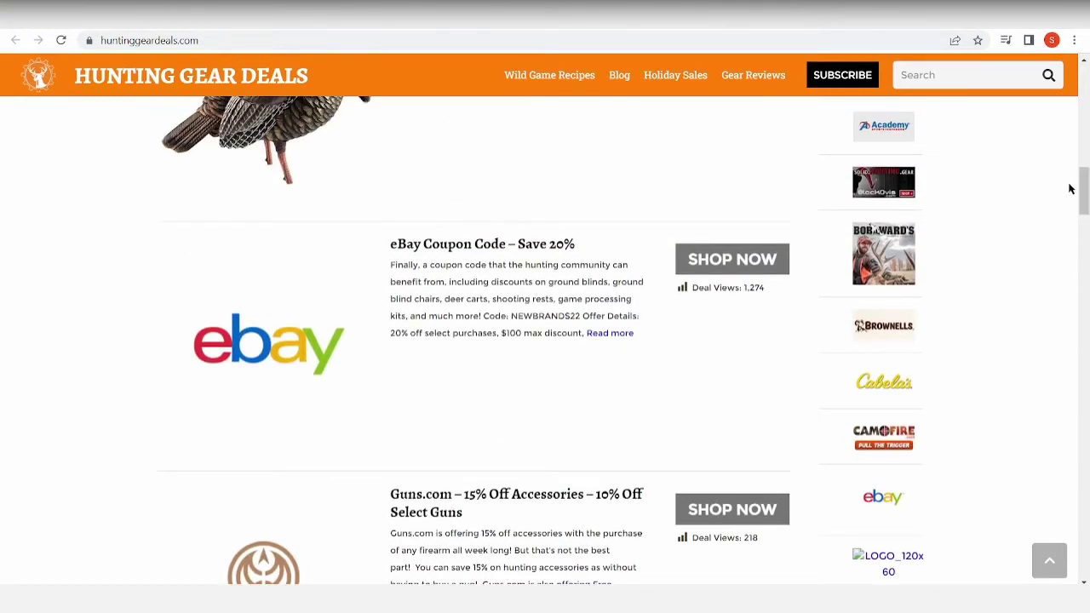
scroll(378, 254, up, 4)
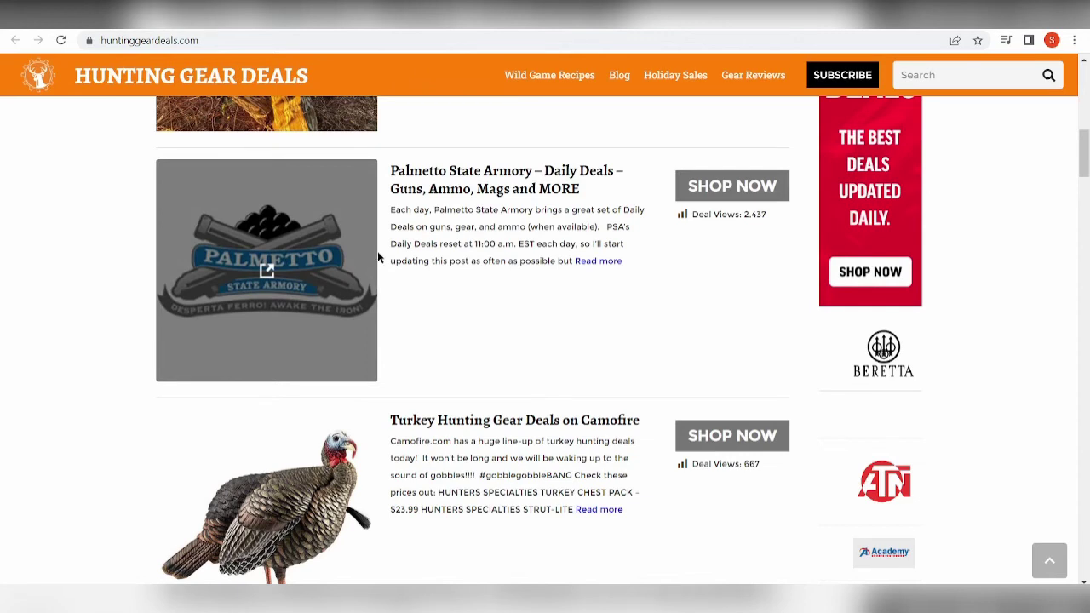
scroll(493, 261, up, 5)
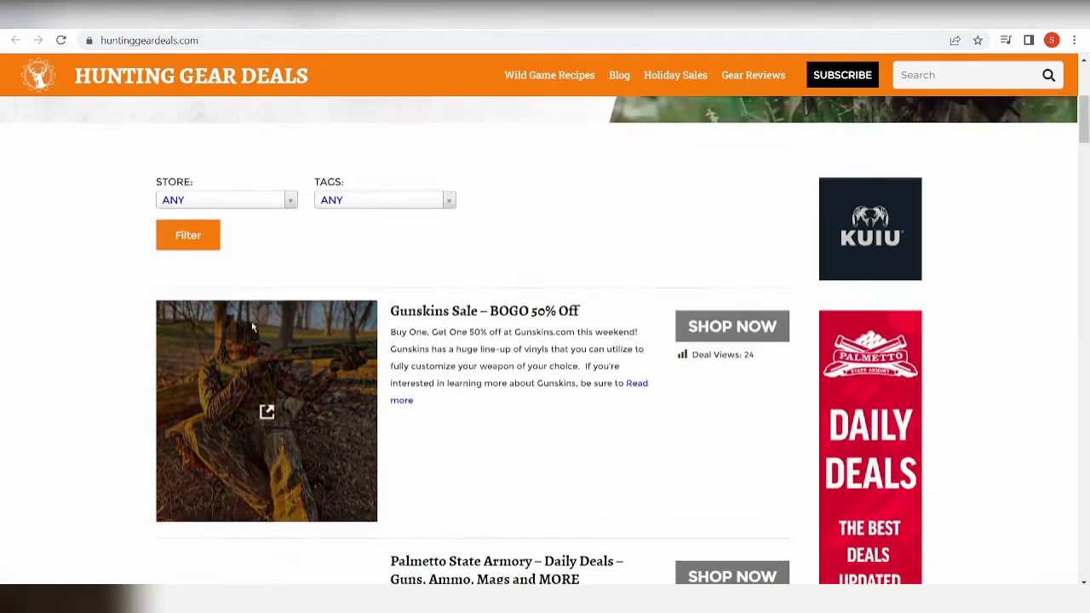
scroll(252, 326, up, 4)
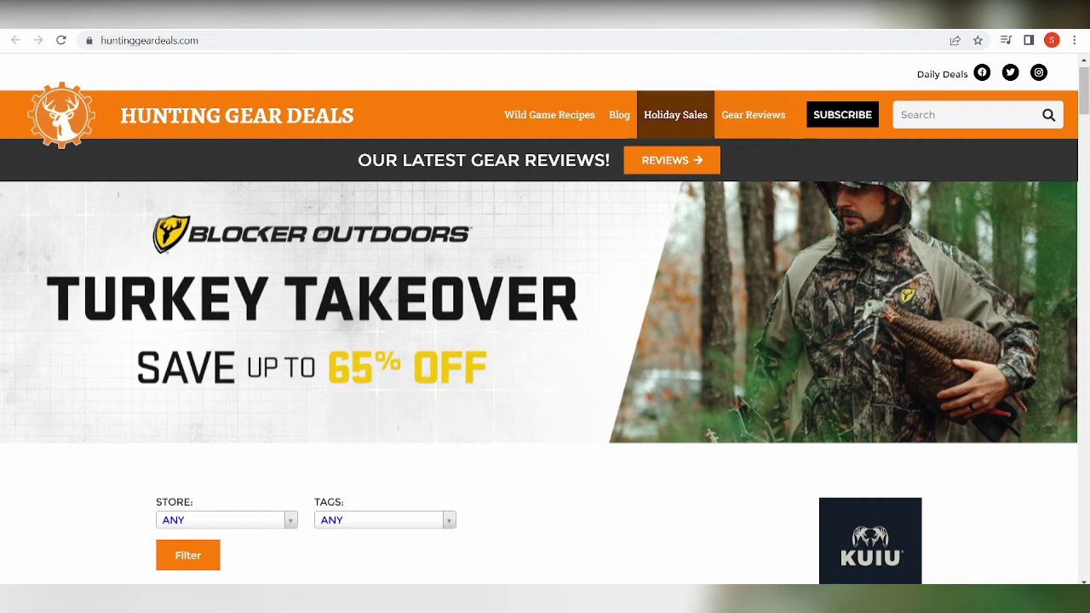
Close the Hunting Gear Deals tab to return to the eBiz Facts article.
click(805, 40)
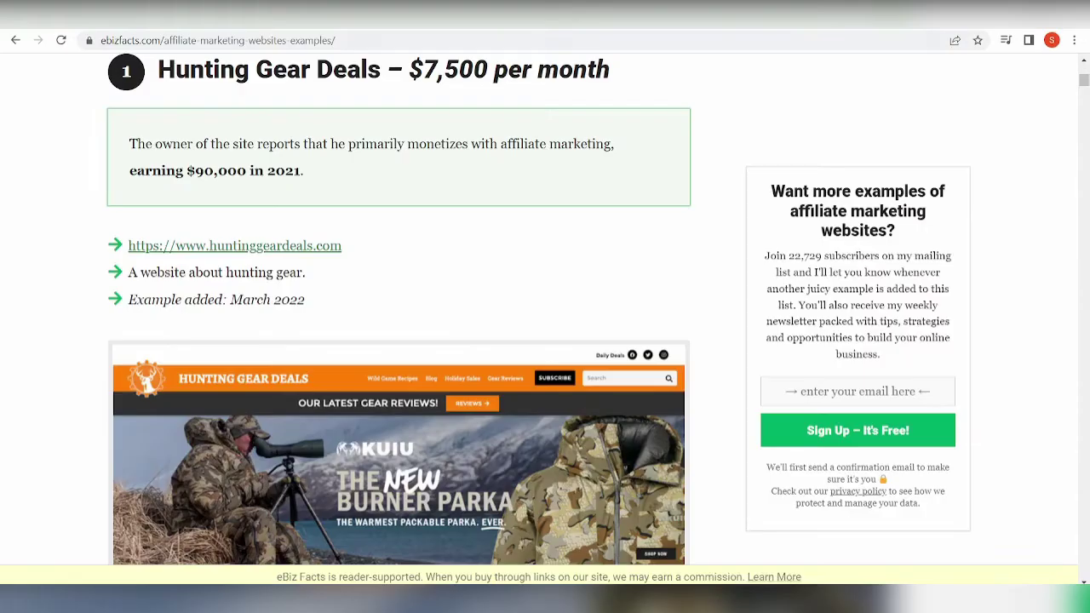
key(ctrl+w)
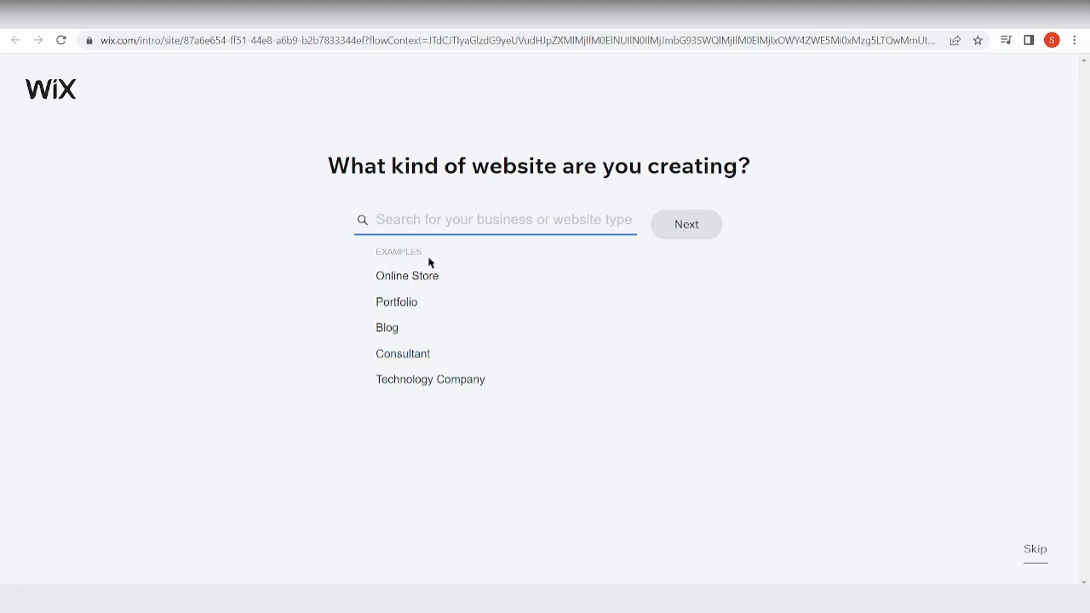
Choose Online Store as the Wix website type and continue to the next step.
click(419, 284)
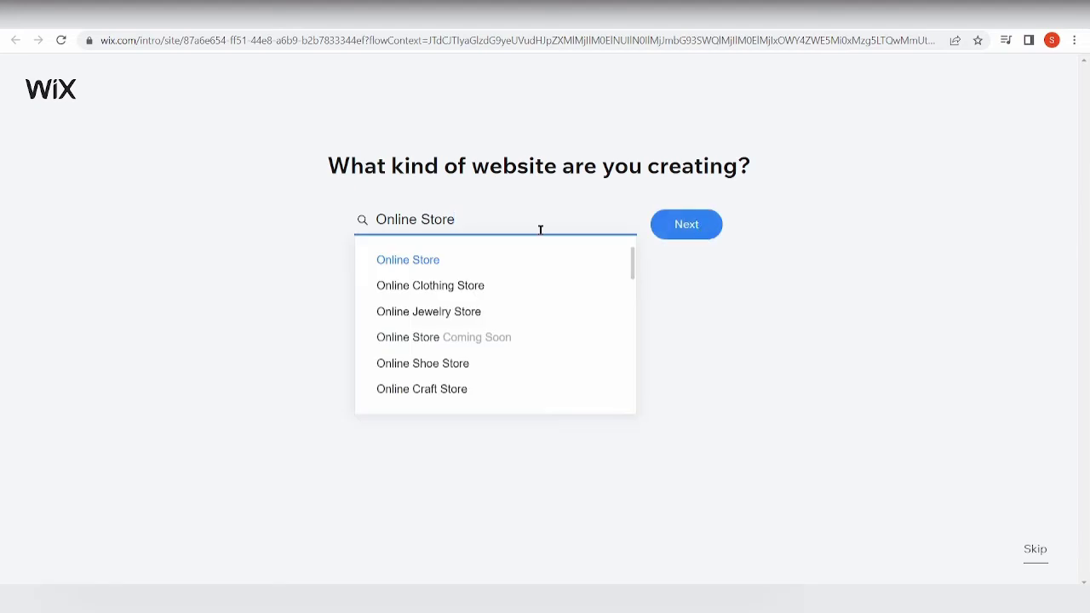
click(680, 235)
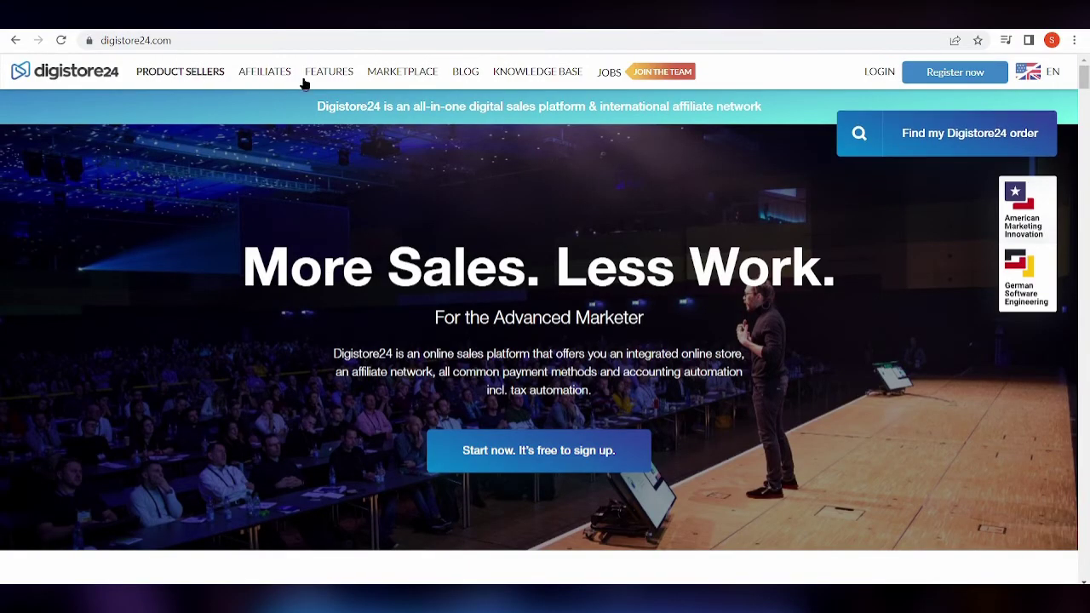
Browse the Digistore24 marketplace offers, such as Meticore at 85% commission.
click(431, 76)
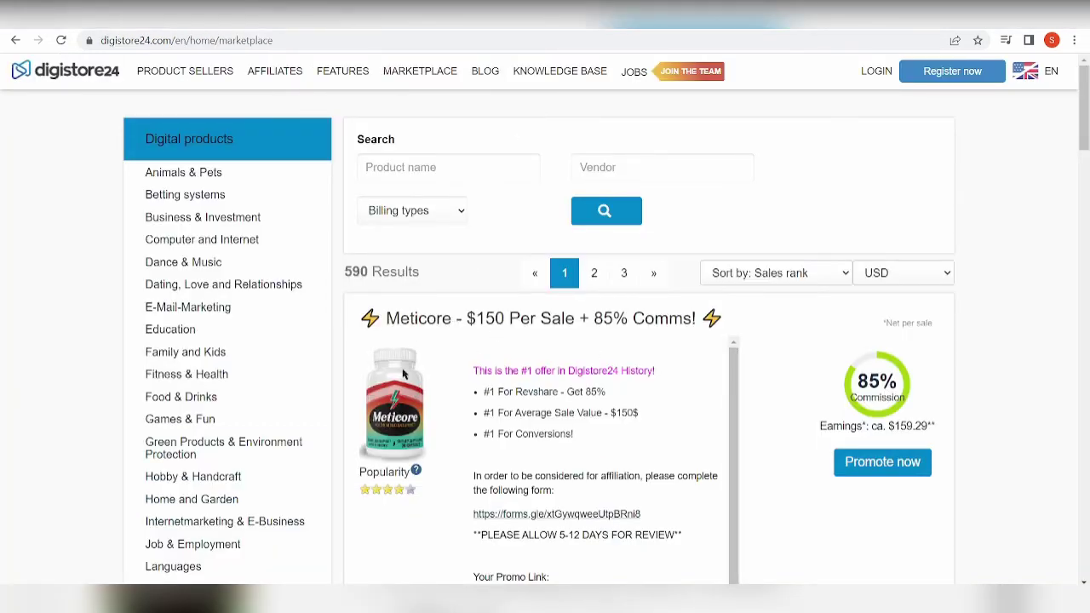
scroll(455, 353, down, 3)
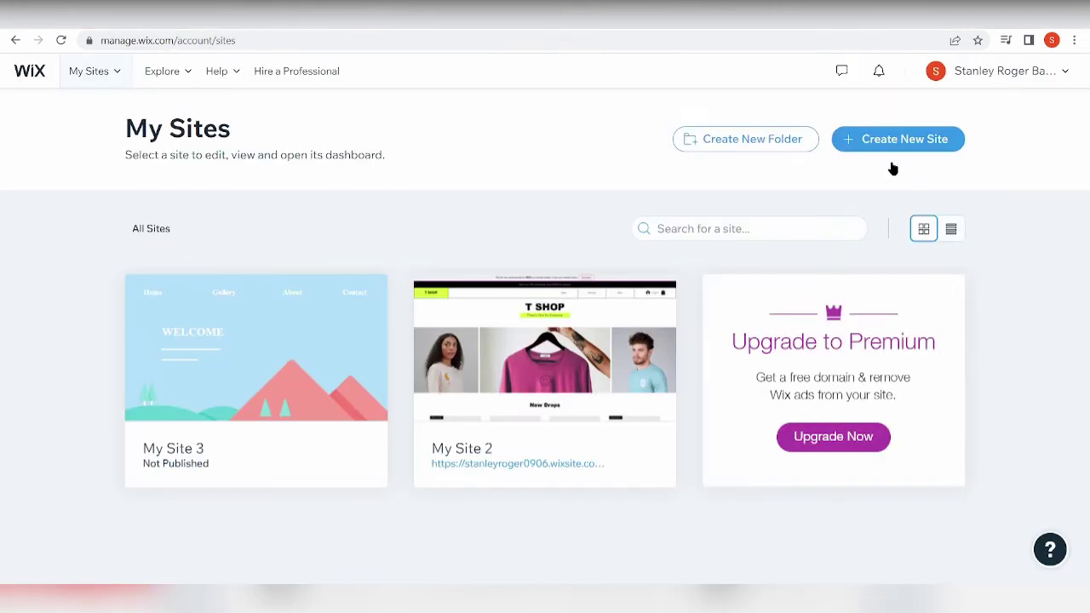
Start a new site from the Wix My Sites dashboard.
click(847, 147)
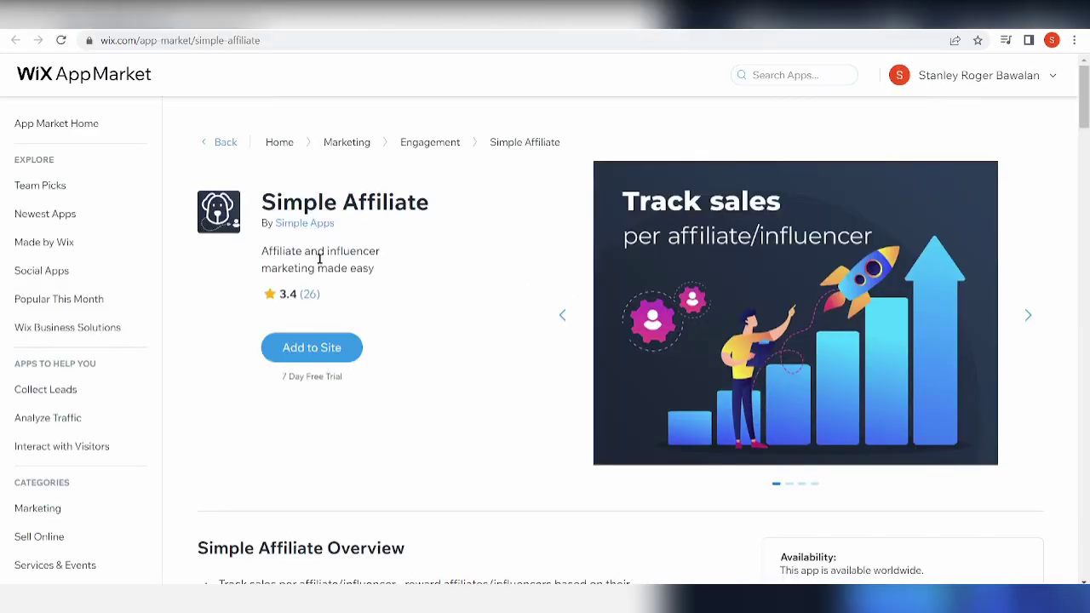
Add Simple Affiliate to My Site 2 and review the app overview.
click(315, 353)
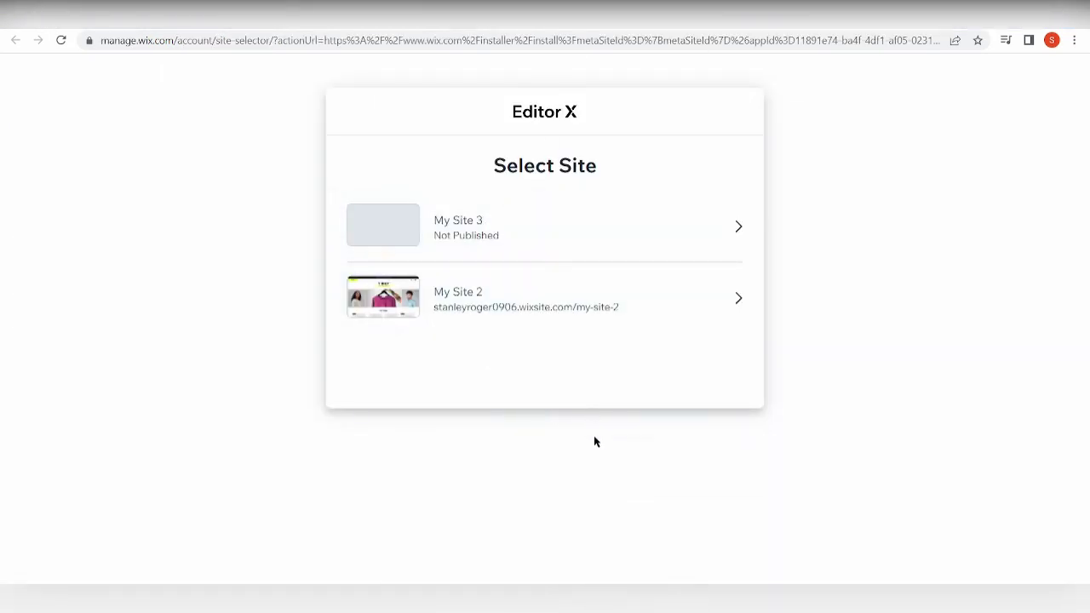
click(502, 308)
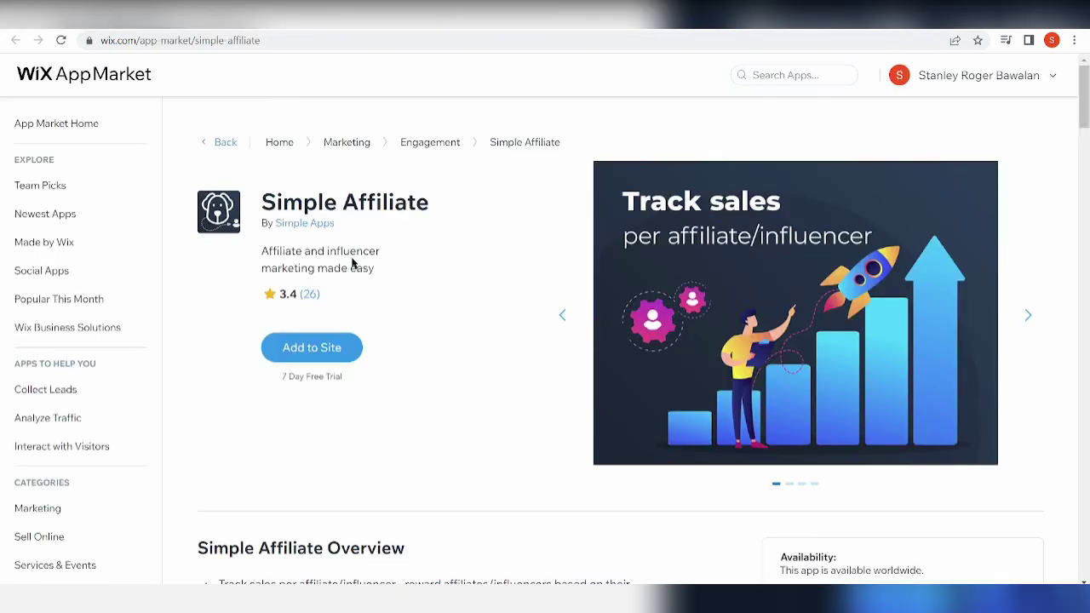
scroll(351, 263, down, 3)
scroll(366, 268, down, 3)
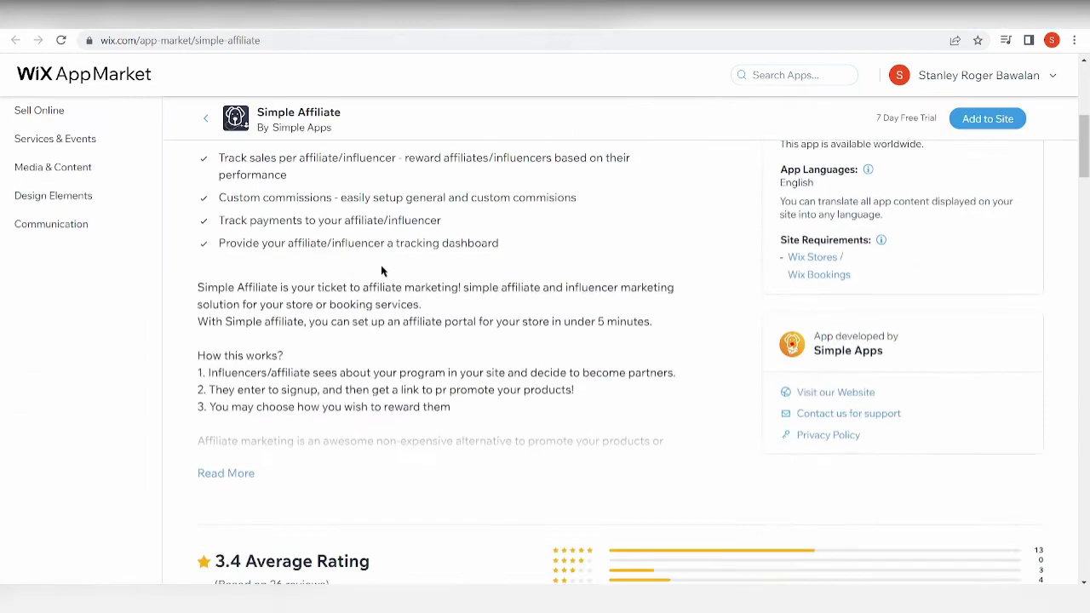
scroll(494, 387, up, 1)
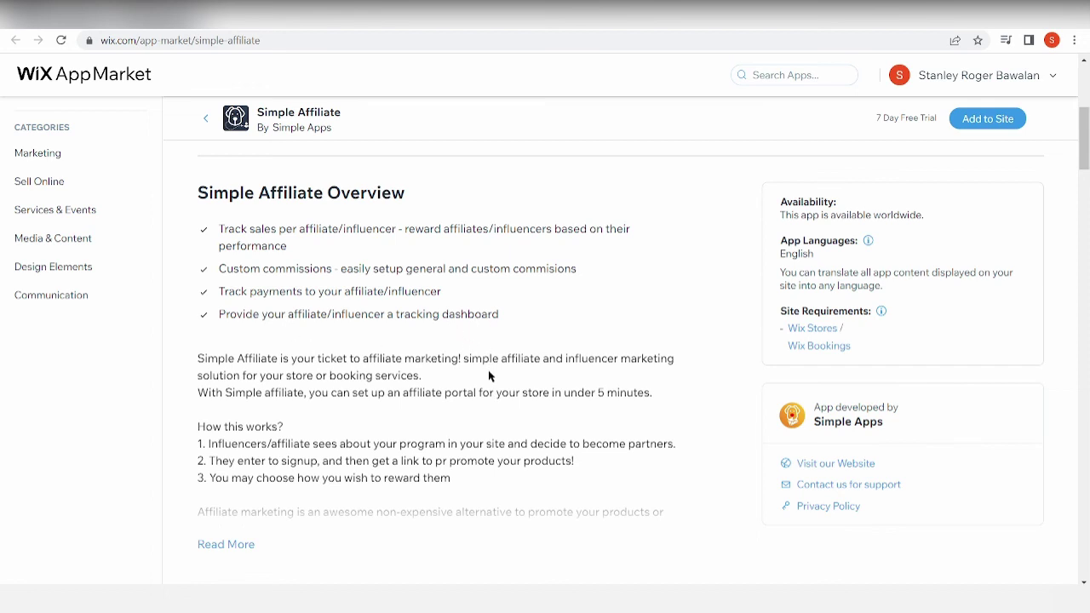
scroll(492, 372, up, 3)
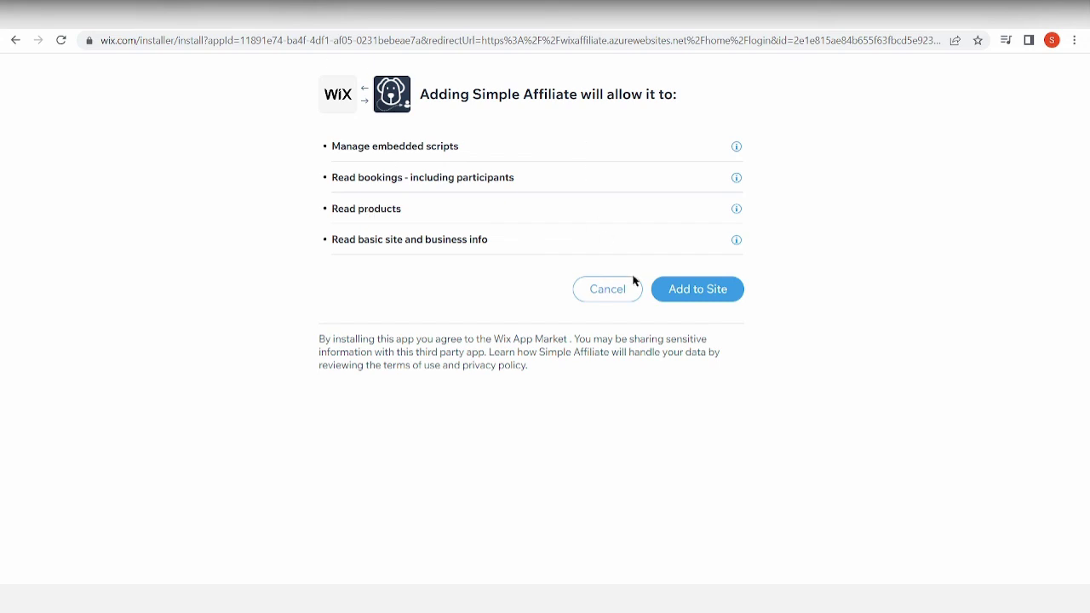
Approve Simple Affiliate's requested permissions so it installs on the site.
click(700, 295)
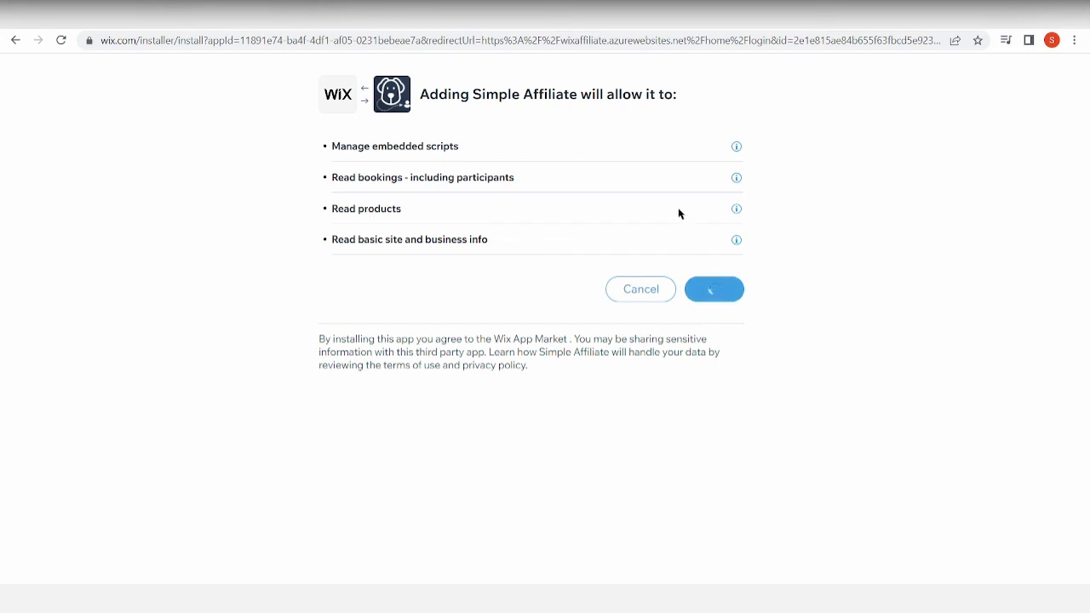